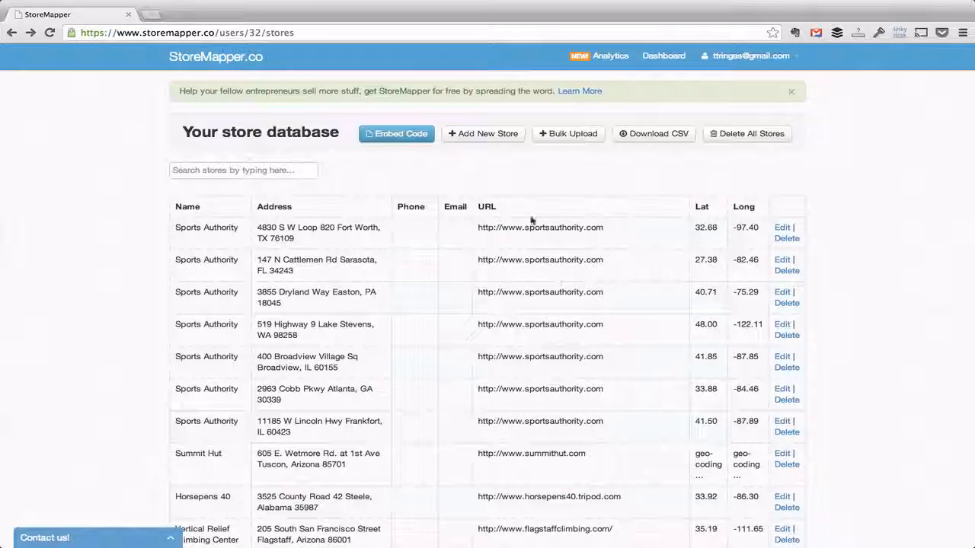
- Open the Add New Store form above the store table
{"action": "left_click", "coordinate": [483, 135]}
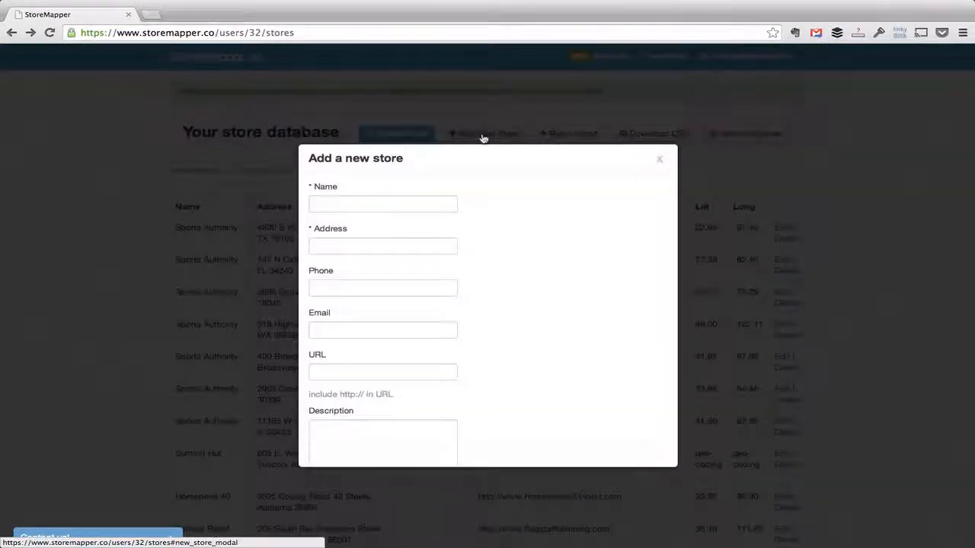
{"action": "left_click", "coordinate": [406, 202]}
{"action": "type", "text": "Test 4"}
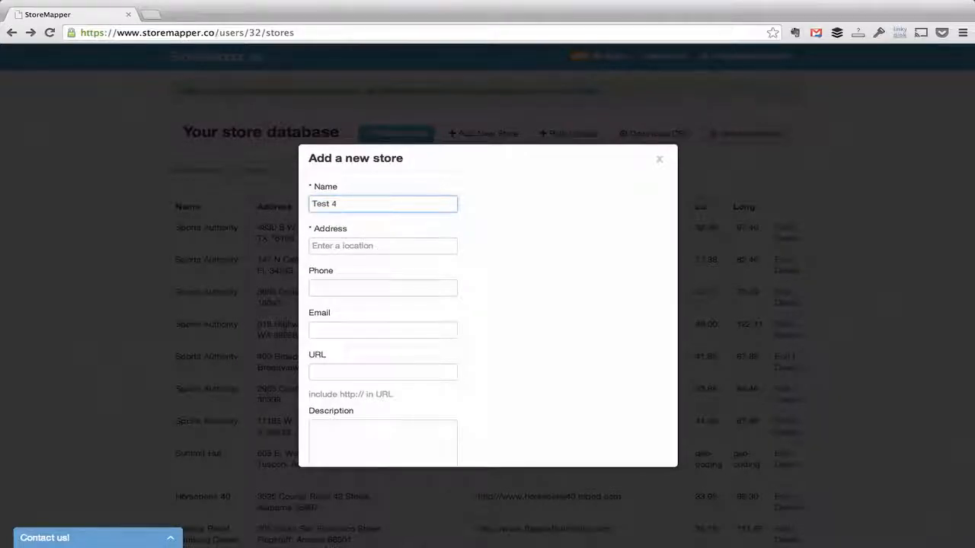
{"action": "key", "text": "Tab"}
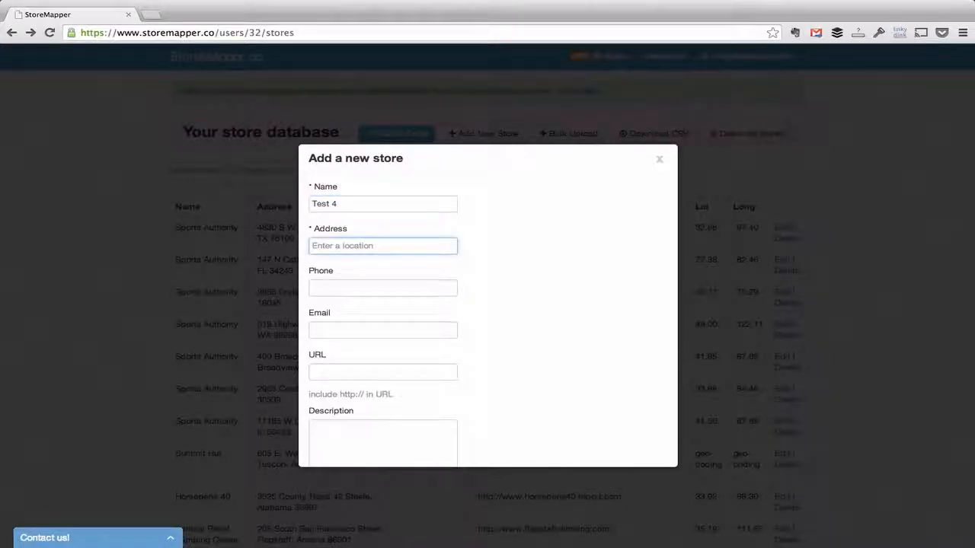
{"action": "type", "text": "412"}
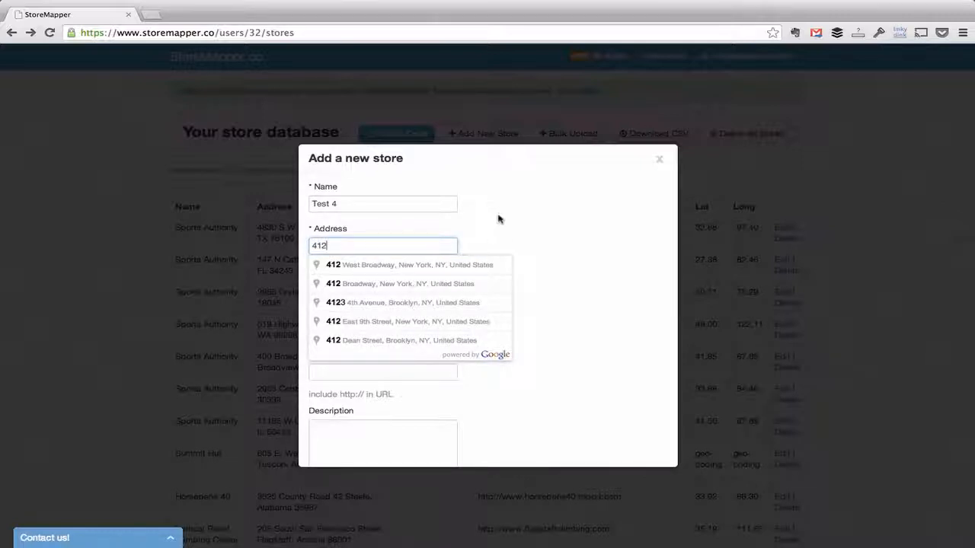
{"action": "left_click", "coordinate": [457, 264]}
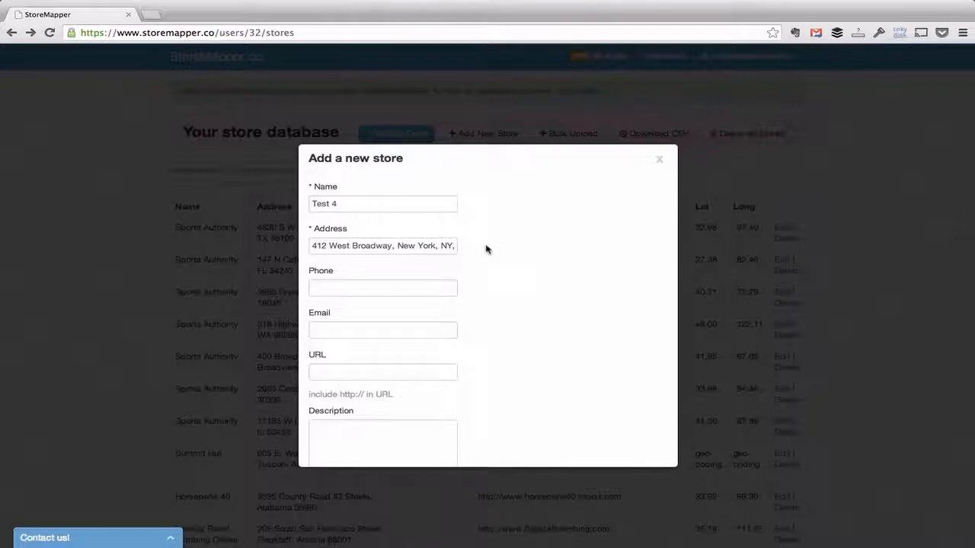
- Fill in the store's phone number and save the new Test 4 store
{"action": "scroll", "coordinate": [487, 250], "scroll_direction": "down", "scroll_amount": 1}
{"action": "left_click", "coordinate": [372, 269]}
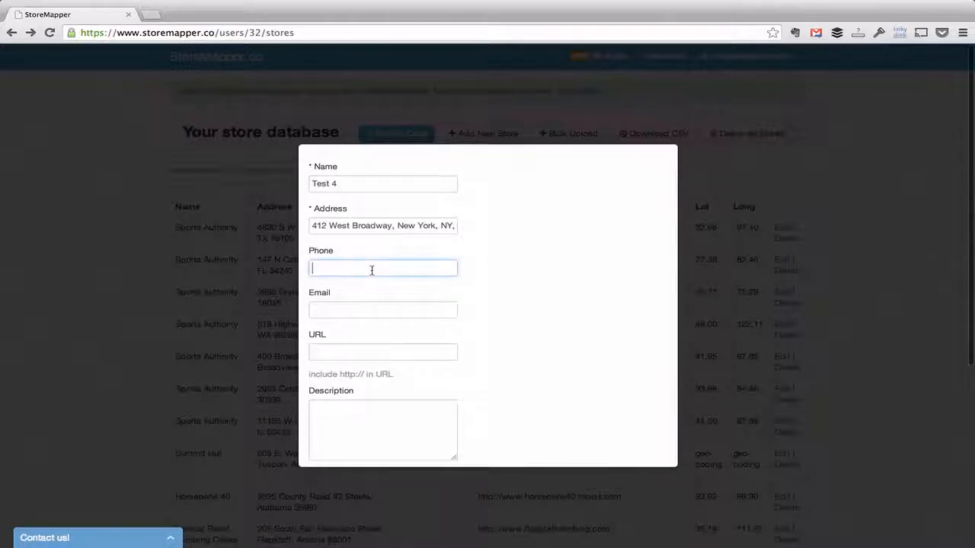
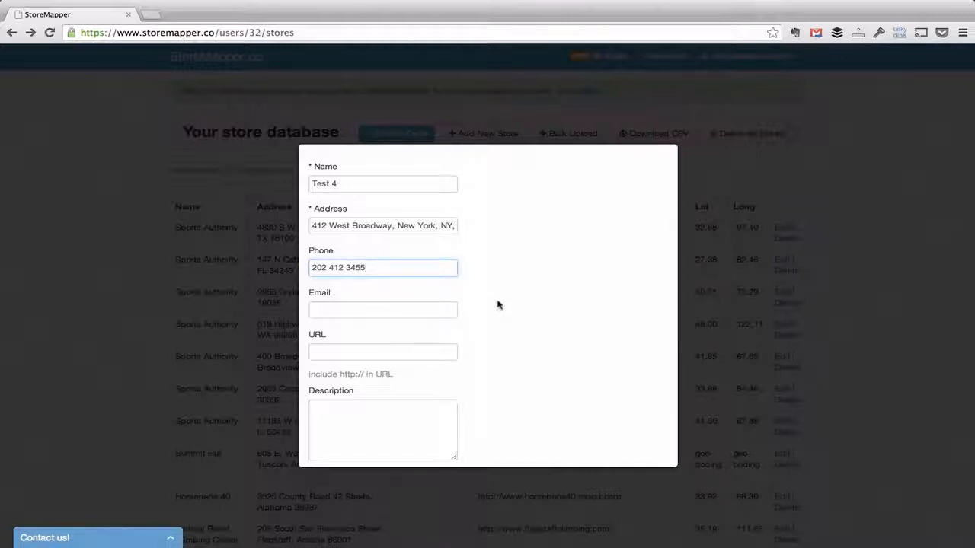
{"action": "scroll", "coordinate": [497, 305], "scroll_direction": "down", "scroll_amount": 2}
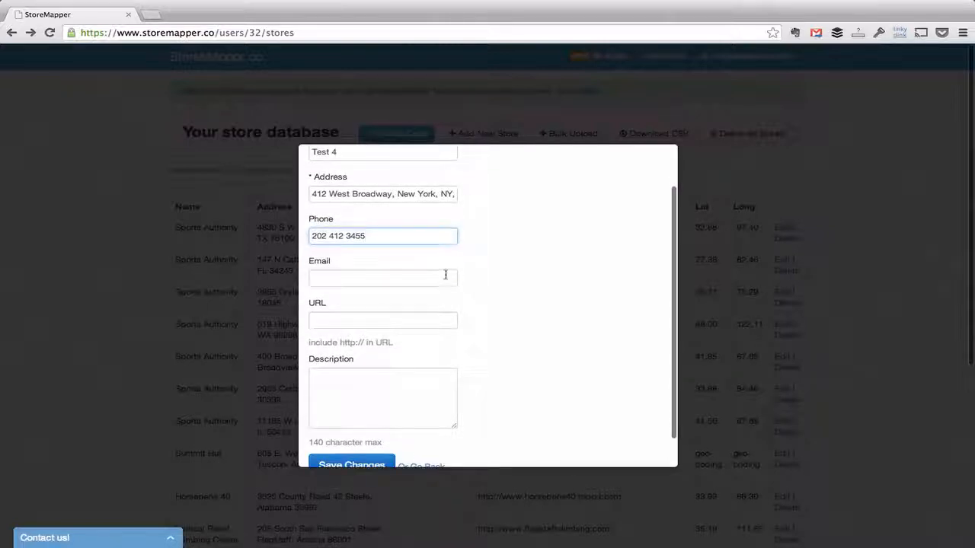
{"action": "scroll", "coordinate": [521, 329], "scroll_direction": "down", "scroll_amount": 2}
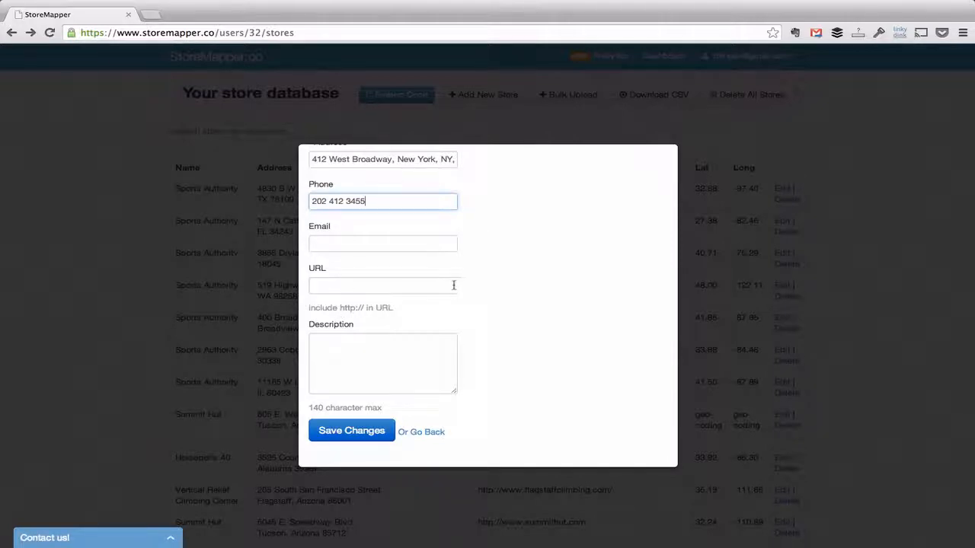
{"action": "left_click", "coordinate": [355, 431]}
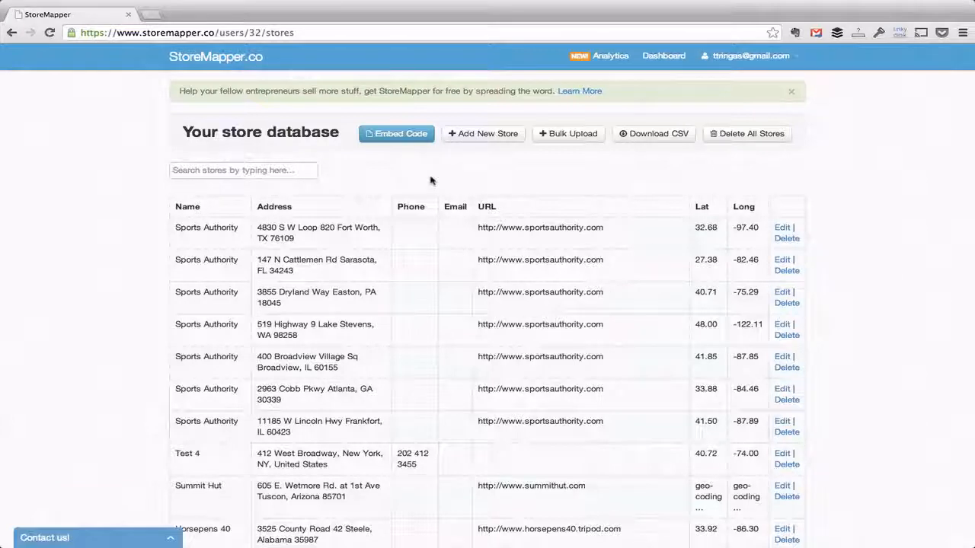
- Search the store list for 'Test 4' and open its Edit Store page
{"action": "left_click", "coordinate": [245, 170]}
{"action": "type", "text": "Test 4"}
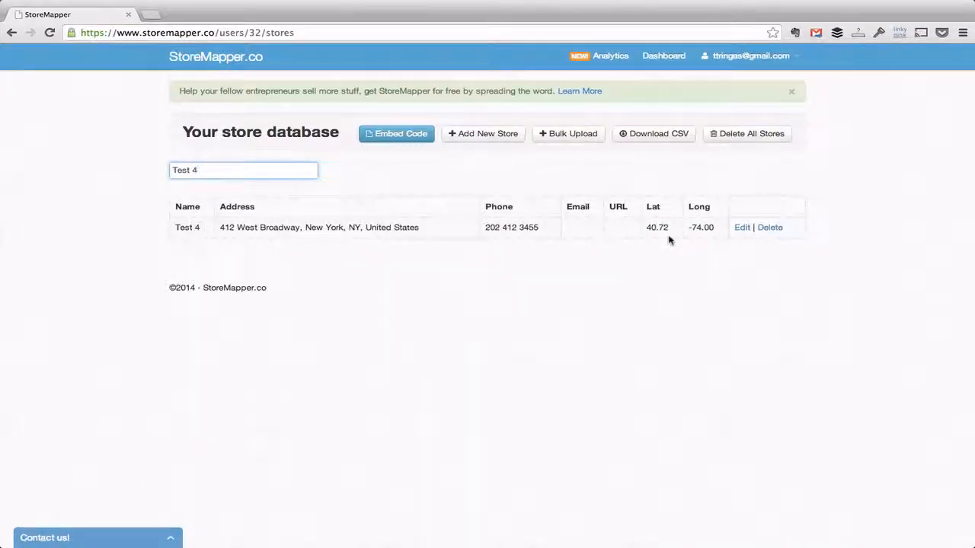
{"action": "left_click", "coordinate": [741, 228]}
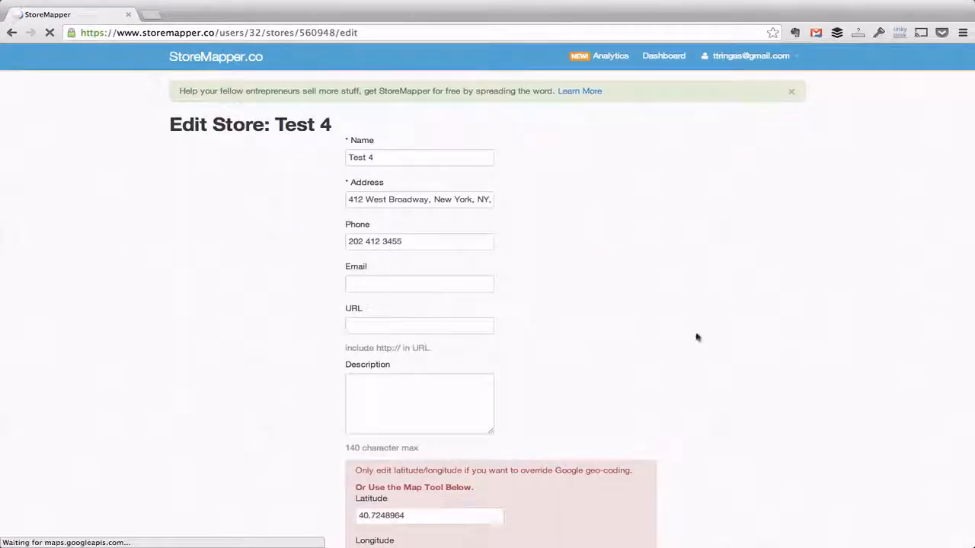
- Reposition Test 4's pin on the satellite map, dropping a new pin on a neighbouring building
{"action": "scroll", "coordinate": [696, 338], "scroll_direction": "down", "scroll_amount": 1}
{"action": "scroll", "coordinate": [696, 337], "scroll_direction": "down", "scroll_amount": 10}
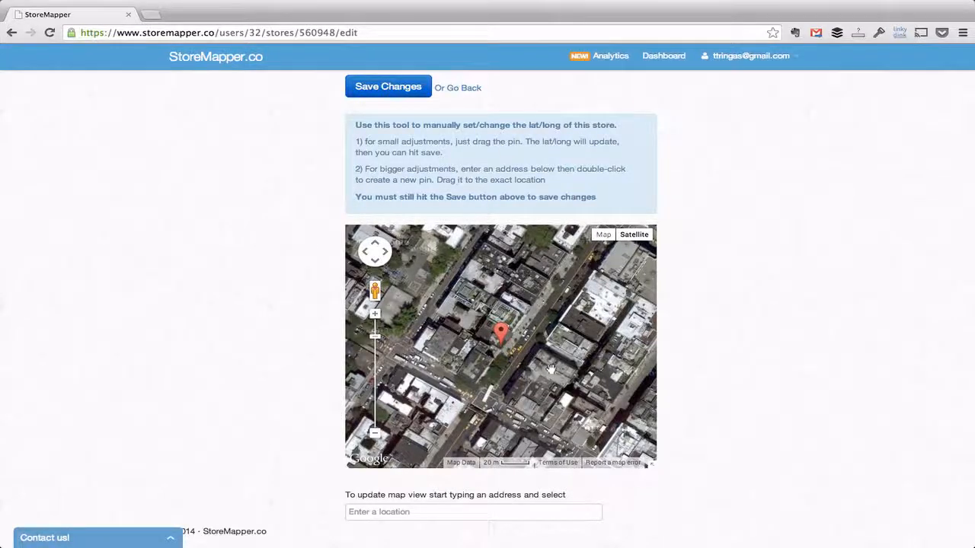
{"action": "left_click_drag", "start_coordinate": [551, 369], "coordinate": [523, 353]}
{"action": "left_click_drag", "start_coordinate": [473, 318], "coordinate": [503, 365]}
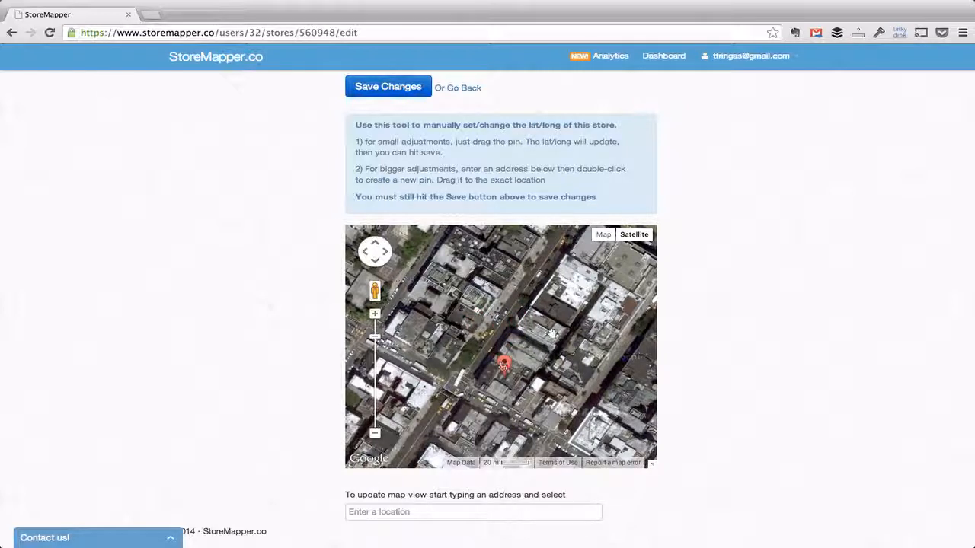
{"action": "double_click", "coordinate": [582, 275]}
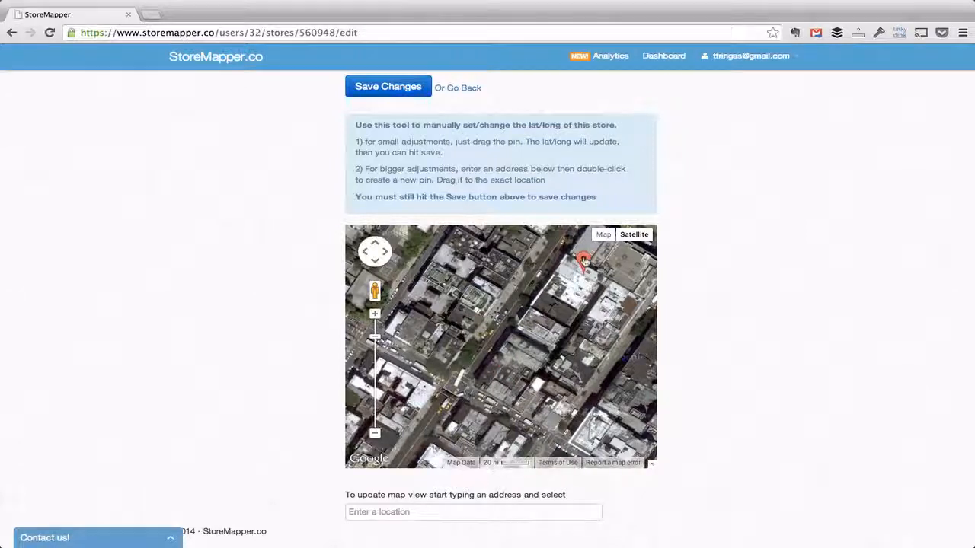
{"action": "mouse_move", "coordinate": [582, 270]}
{"action": "left_mouse_down"}
{"action": "mouse_move", "coordinate": [560, 260]}
{"action": "mouse_move", "coordinate": [577, 259]}
{"action": "mouse_move", "coordinate": [583, 284]}
{"action": "left_mouse_up"}
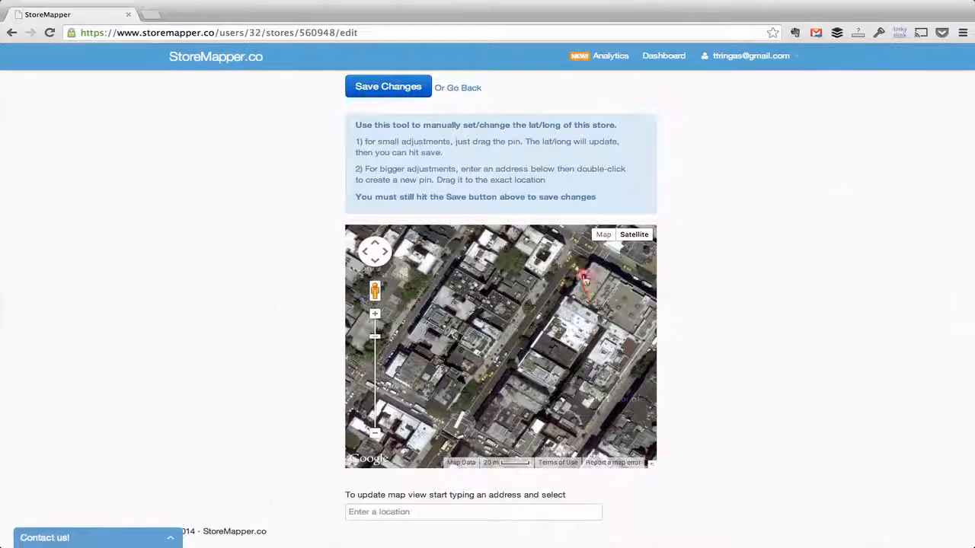
- Recentre the location map on San Francisco, CA, United States
{"action": "left_click", "coordinate": [536, 511]}
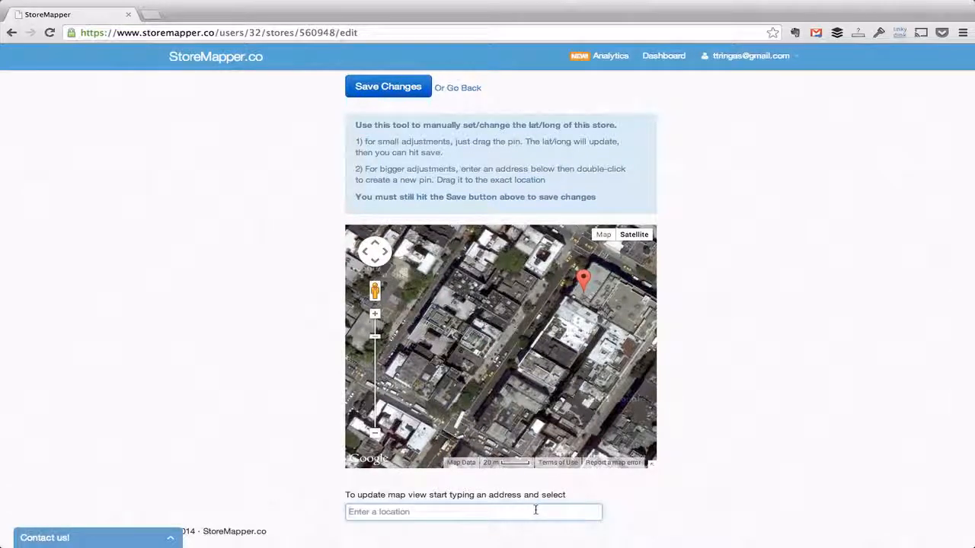
{"action": "type", "text": "san francisco"}
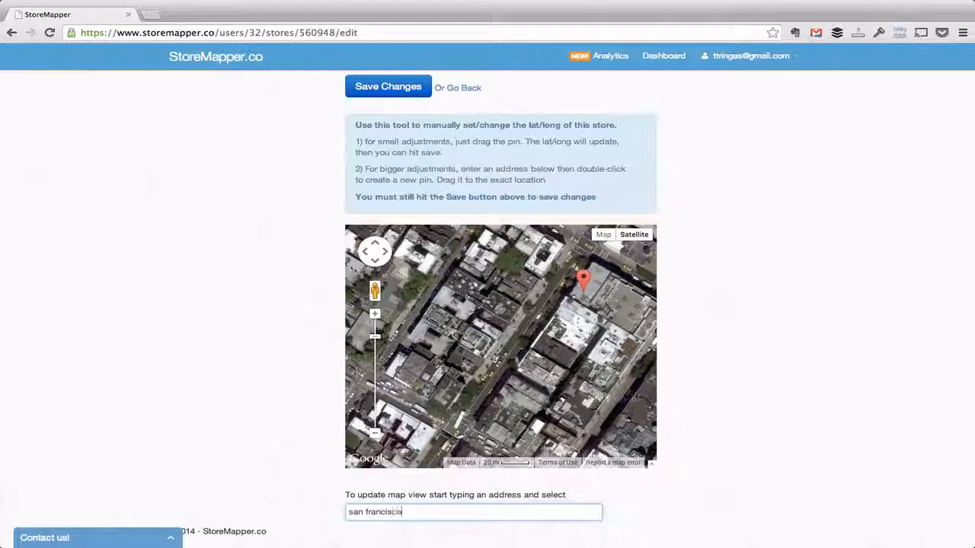
{"action": "scroll", "coordinate": [726, 450], "scroll_direction": "down", "scroll_amount": 3}
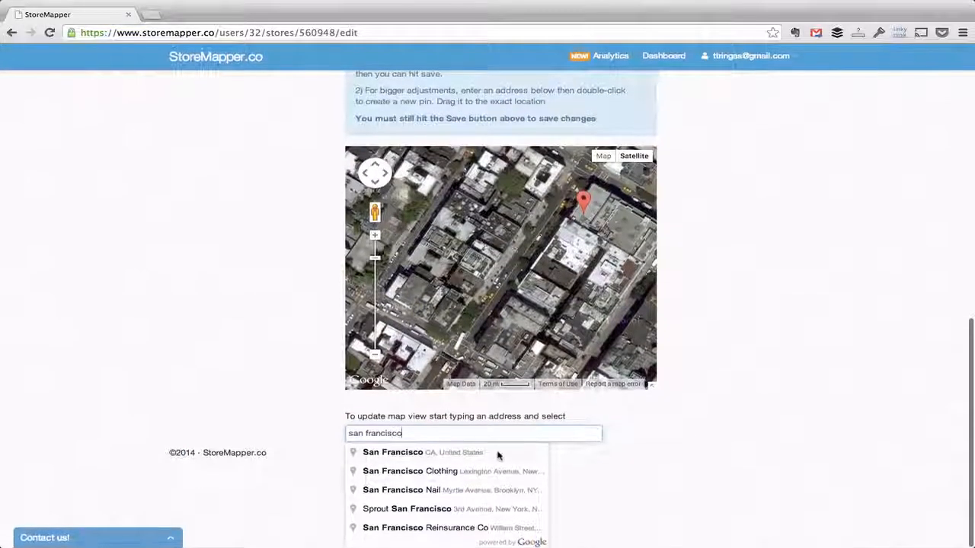
{"action": "left_click", "coordinate": [483, 459]}
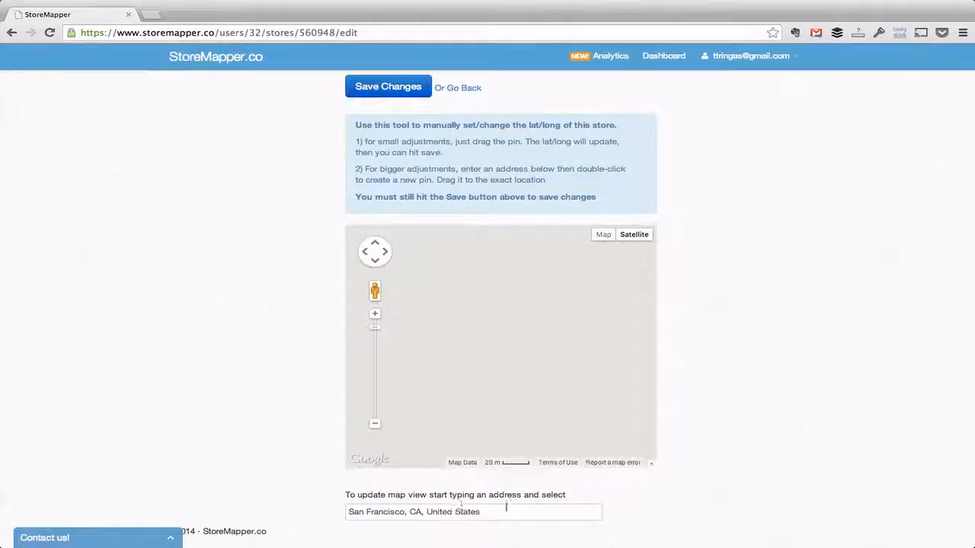
- Drop Test 4's pin on a San Francisco building (37.7751246, -122.4200374) and save
{"action": "left_click_drag", "start_coordinate": [515, 355], "coordinate": [551, 358]}
{"action": "double_click", "coordinate": [463, 324]}
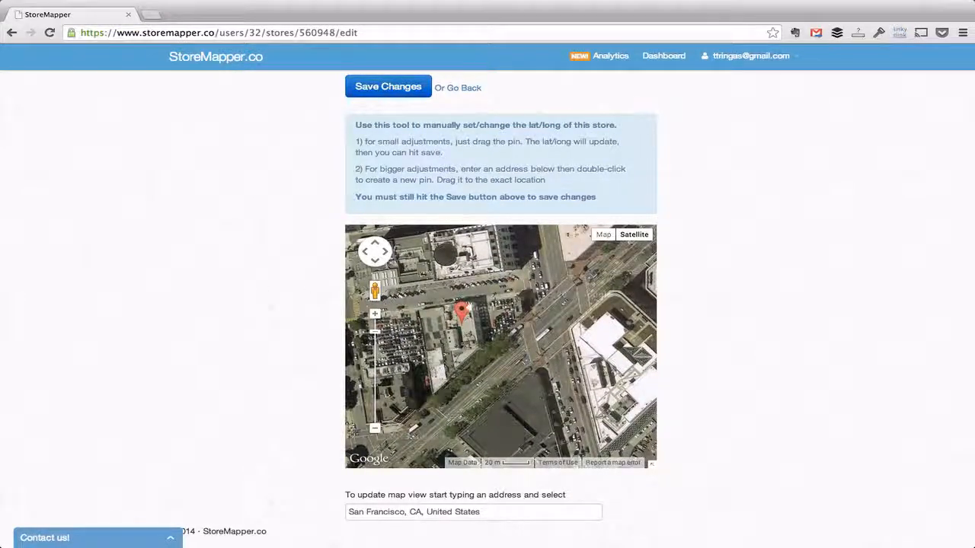
{"action": "scroll", "coordinate": [305, 274], "scroll_direction": "up", "scroll_amount": 3}
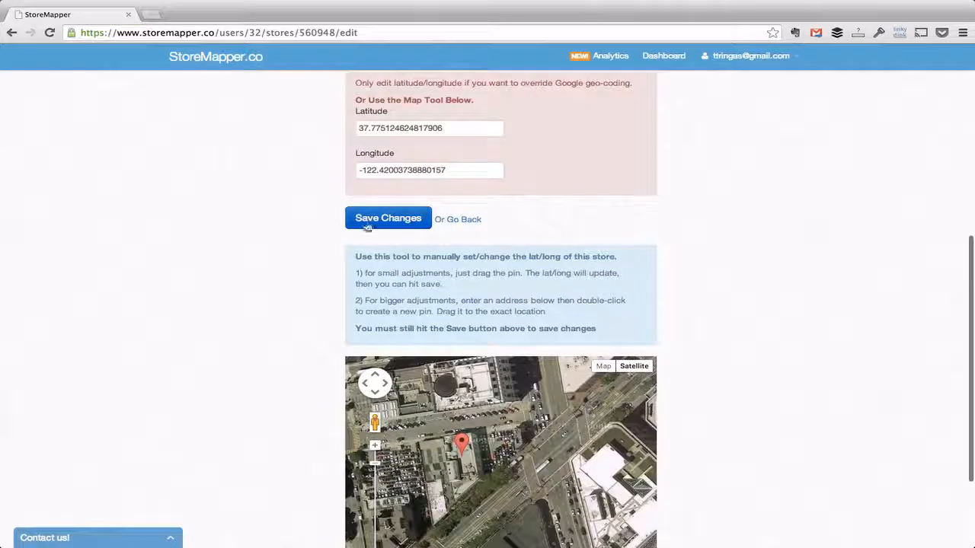
{"action": "left_click", "coordinate": [366, 221]}
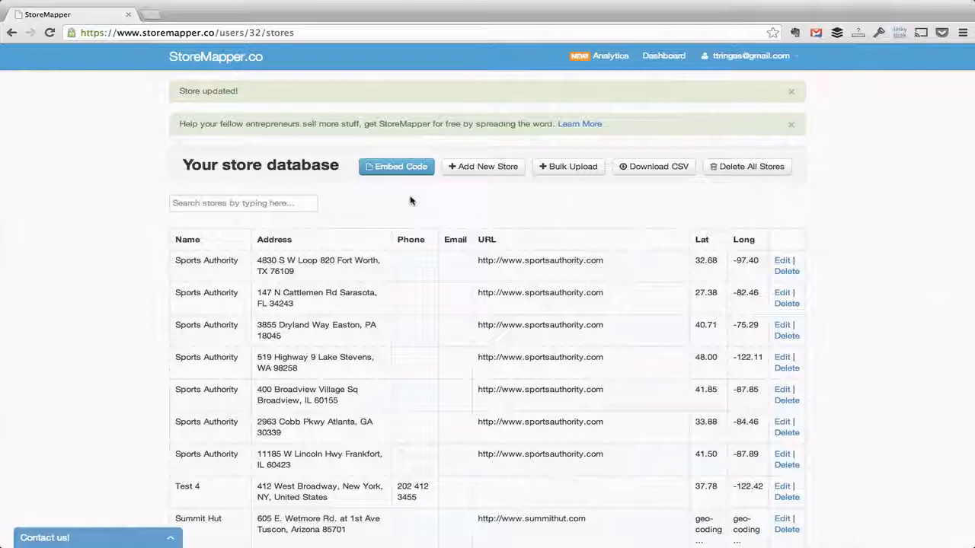
- Open the Bulk Upload window for adding stores via CSV files
{"action": "left_click", "coordinate": [566, 169]}
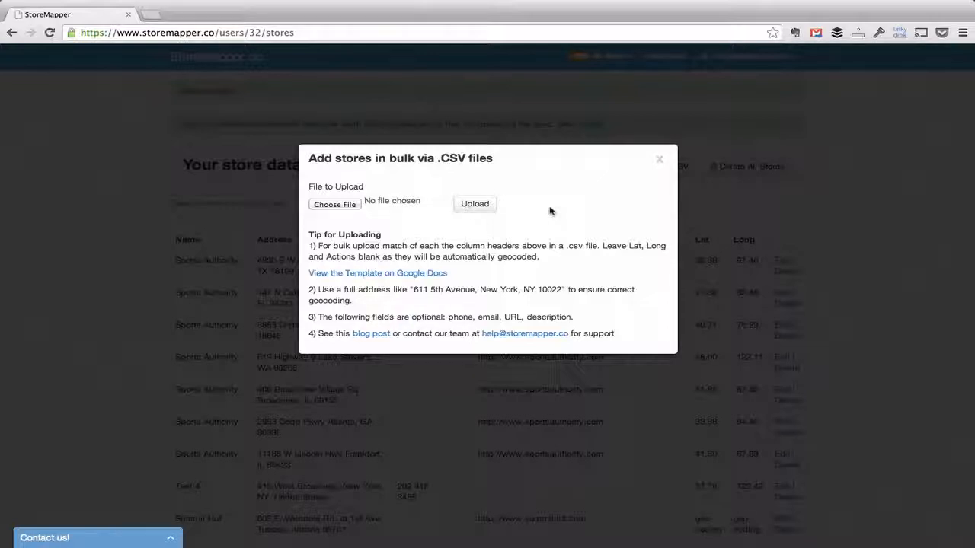
- Open the StoreMapper Upload Template spreadsheet via the View the Template on Google Docs link
{"action": "left_click", "coordinate": [395, 272]}
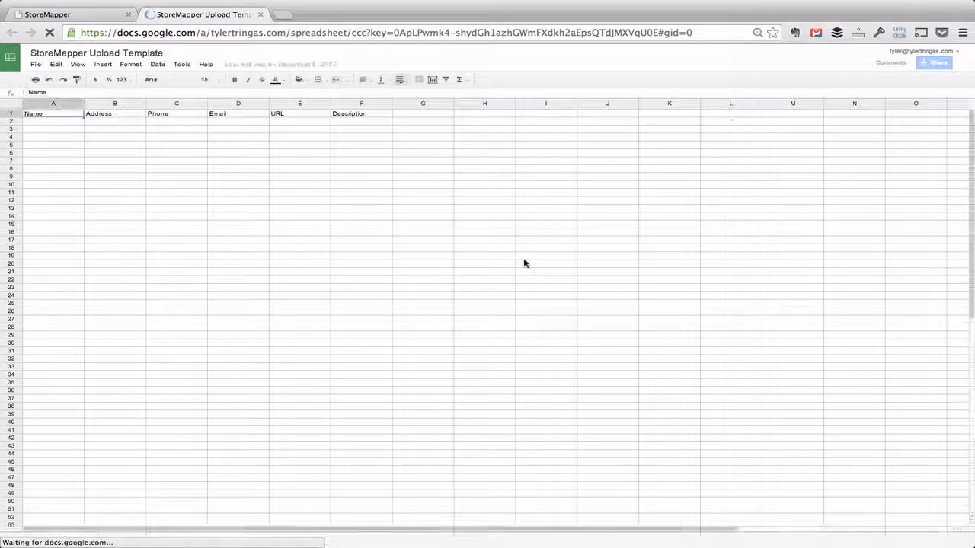
- Make a copy of the StoreMapper Upload Template and close the original
{"action": "left_click", "coordinate": [35, 65]}
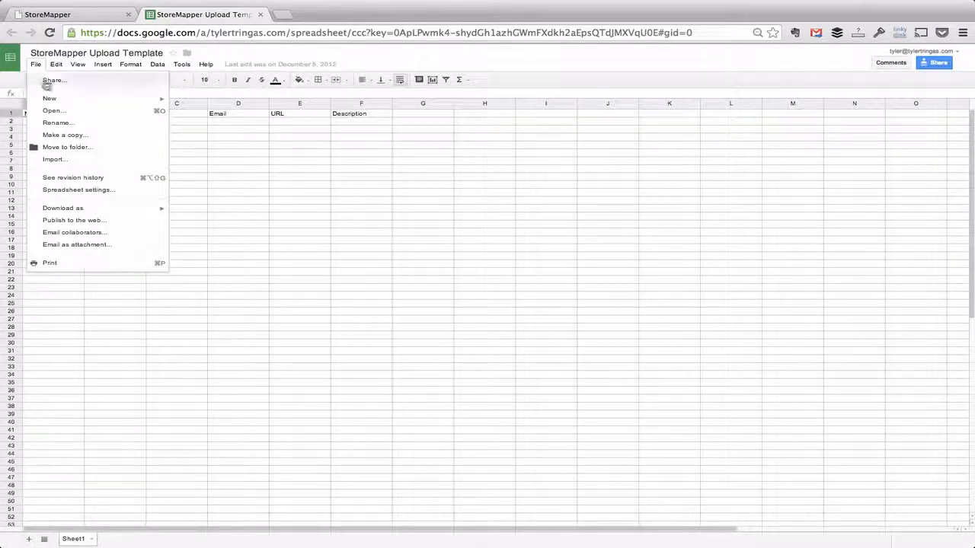
{"action": "left_click", "coordinate": [64, 136]}
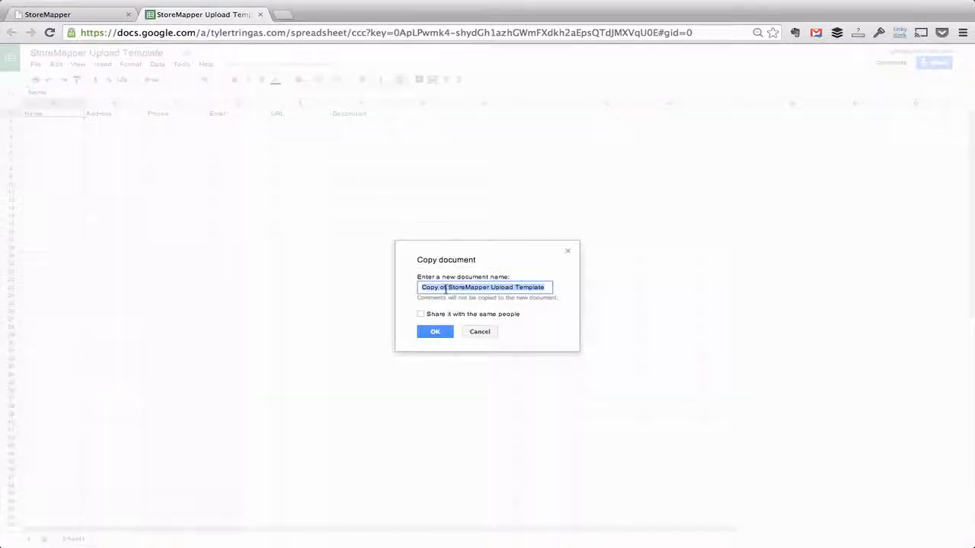
{"action": "left_click", "coordinate": [435, 332]}
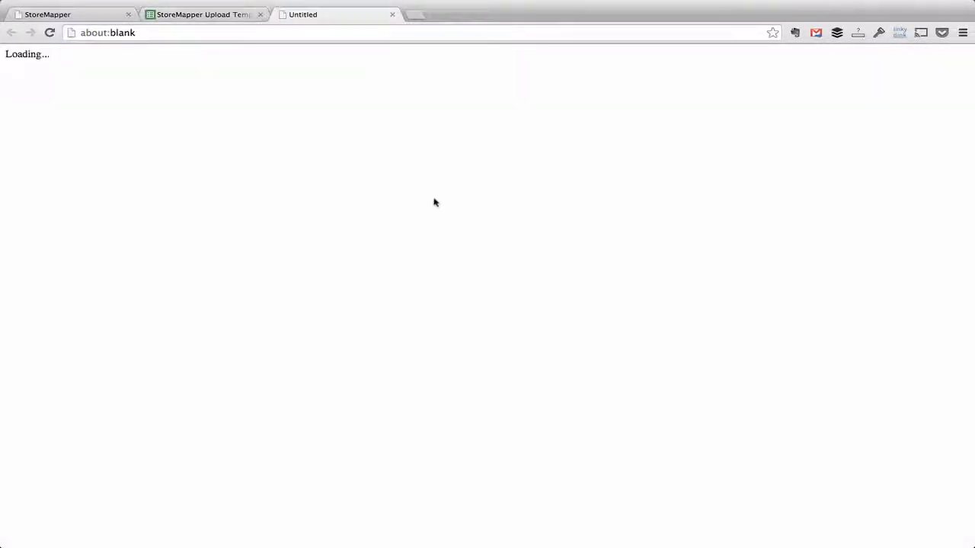
{"action": "left_click", "coordinate": [260, 14]}
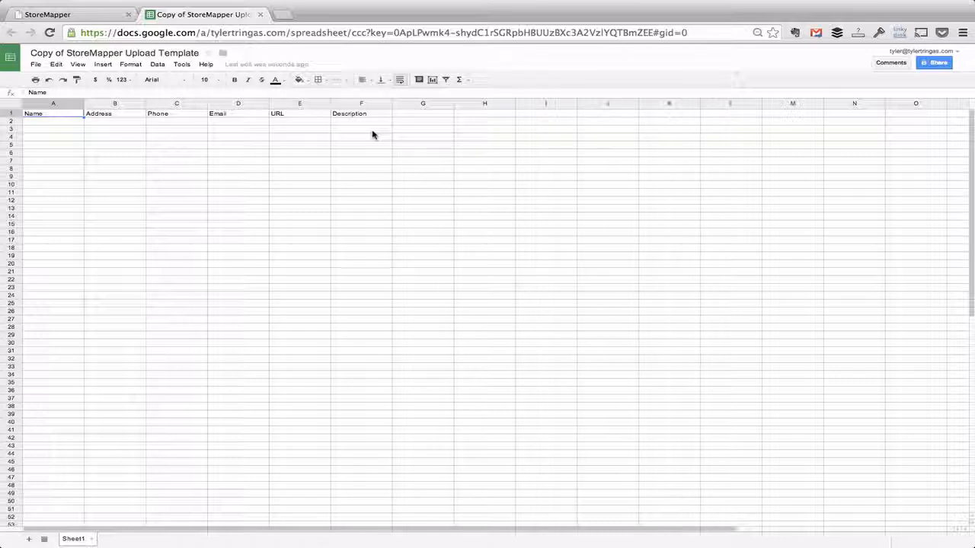
- Paste the store rows into the copy starting at cell A2 and review them
{"action": "left_click", "coordinate": [61, 122]}
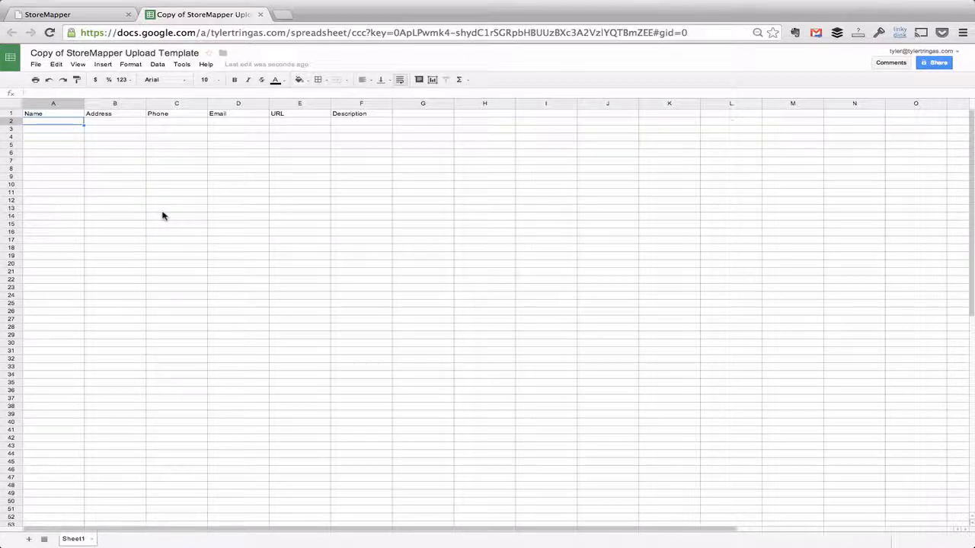
{"action": "key", "text": "super+v"}
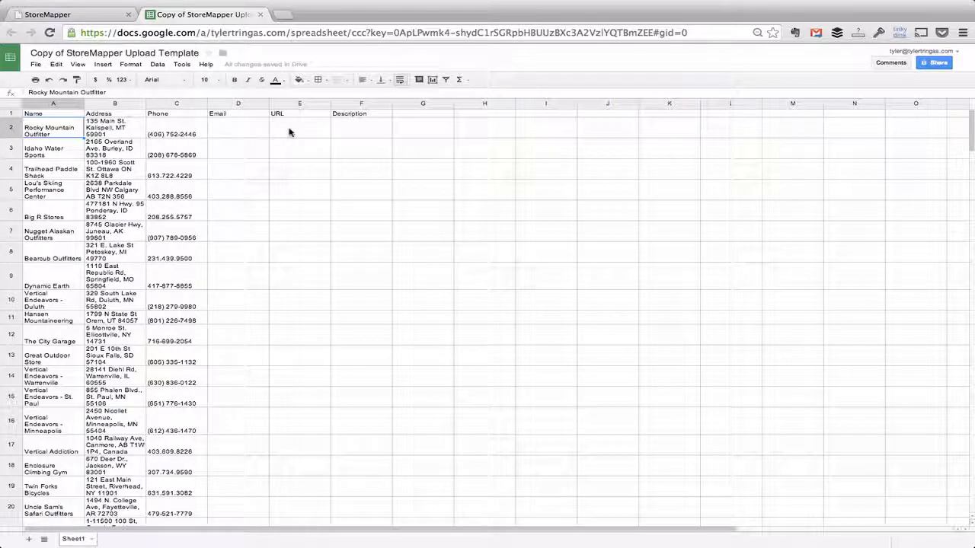
{"action": "scroll", "coordinate": [198, 262], "scroll_direction": "down", "scroll_amount": 15}
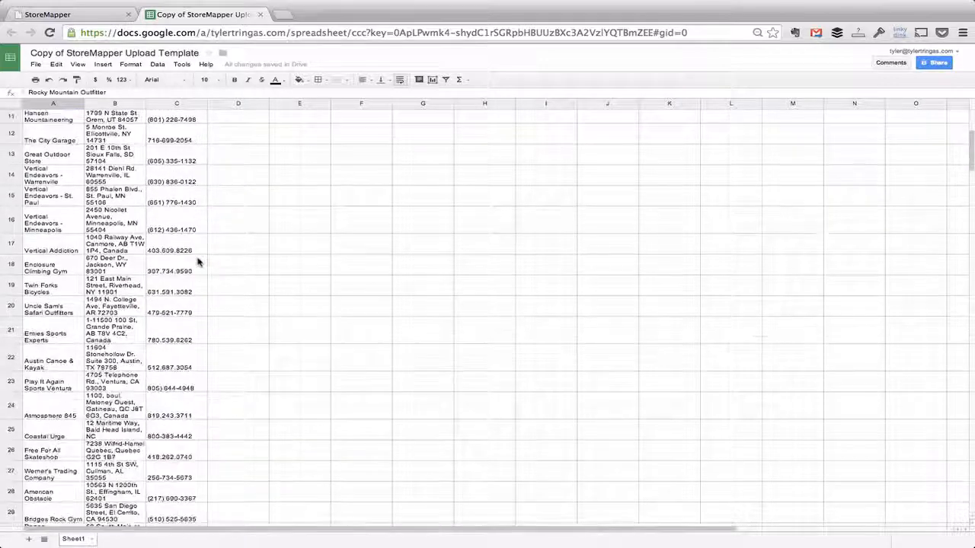
{"action": "scroll", "coordinate": [197, 262], "scroll_direction": "up", "scroll_amount": 15}
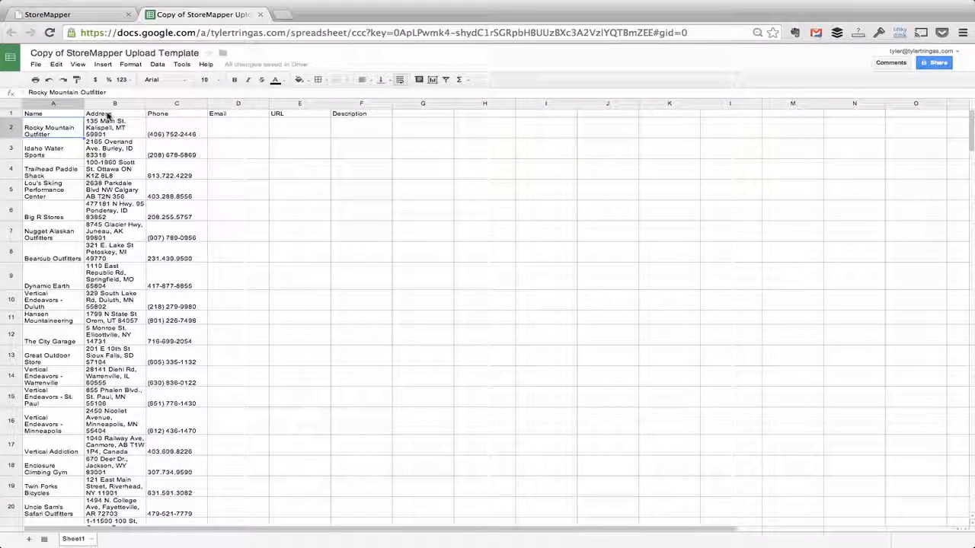
- Download the sheet as 'Copy of StoreMapper Upload Template - Sheet1.csv' and return to StoreMapper
{"action": "left_click", "coordinate": [41, 66]}
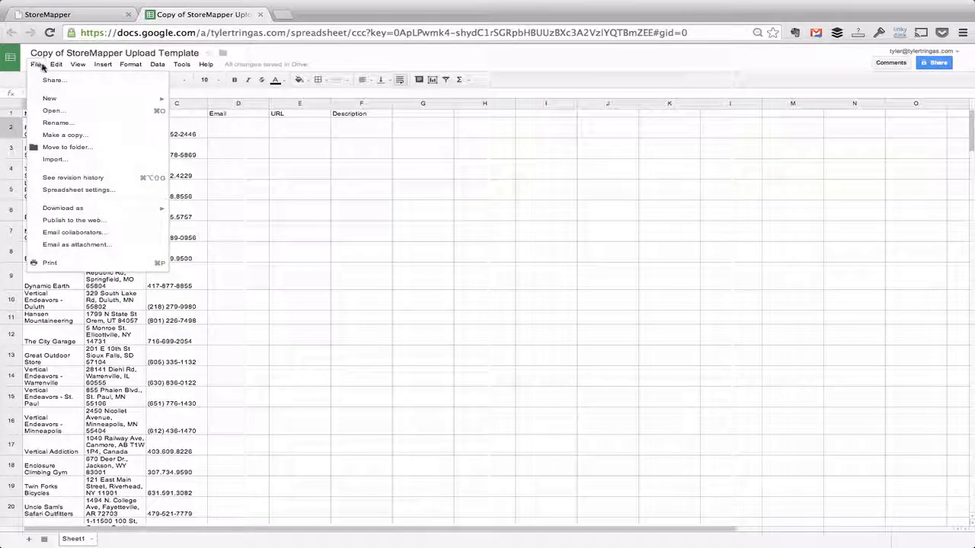
{"action": "mouse_move", "coordinate": [56, 65]}
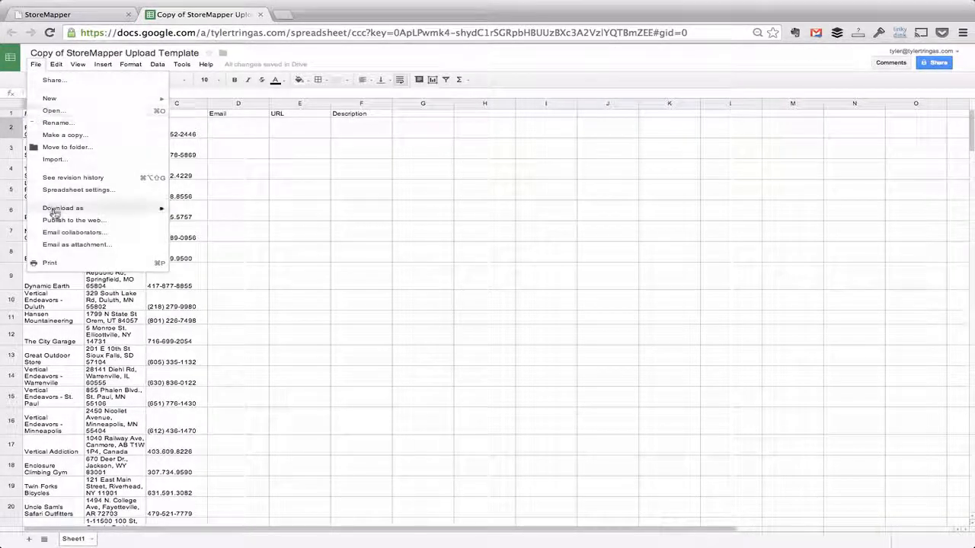
{"action": "mouse_move", "coordinate": [54, 210]}
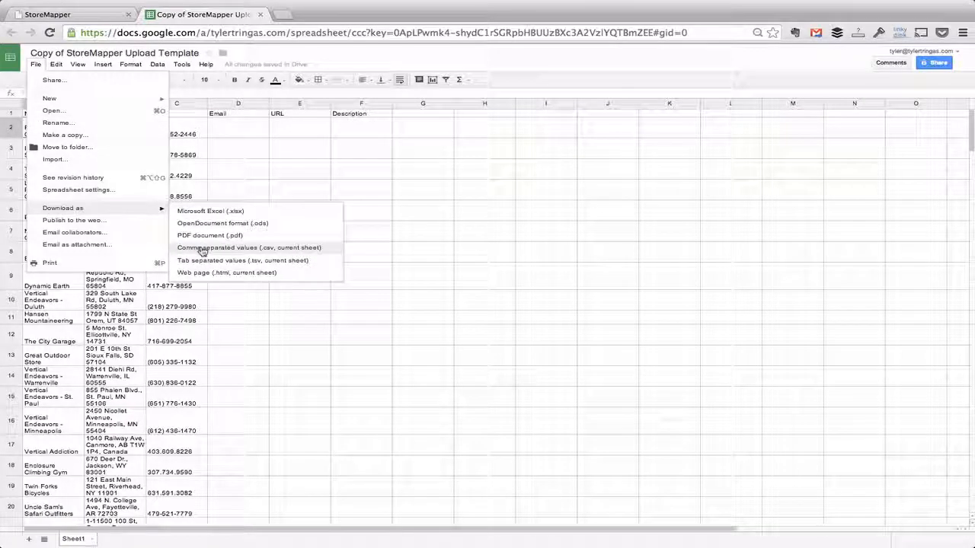
{"action": "left_click", "coordinate": [268, 250]}
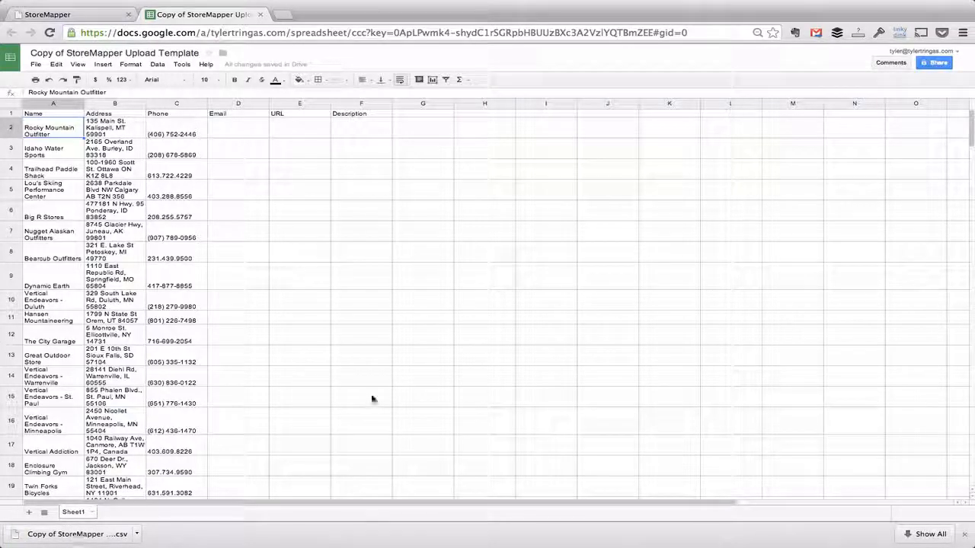
{"action": "key", "text": "ctrl+shift+Tab"}
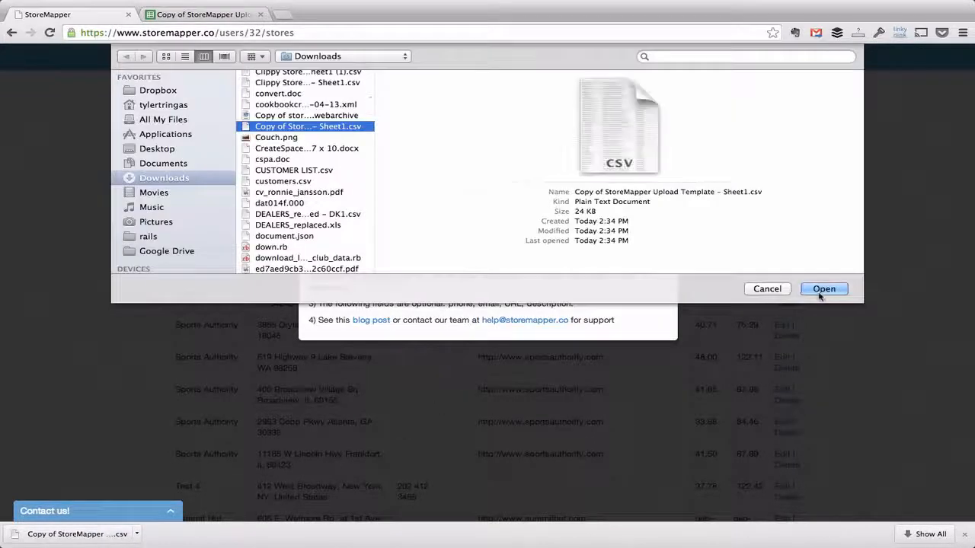
- Upload the downloaded template CSV to the store database, then export the database as CSV
{"action": "left_click", "coordinate": [822, 289]}
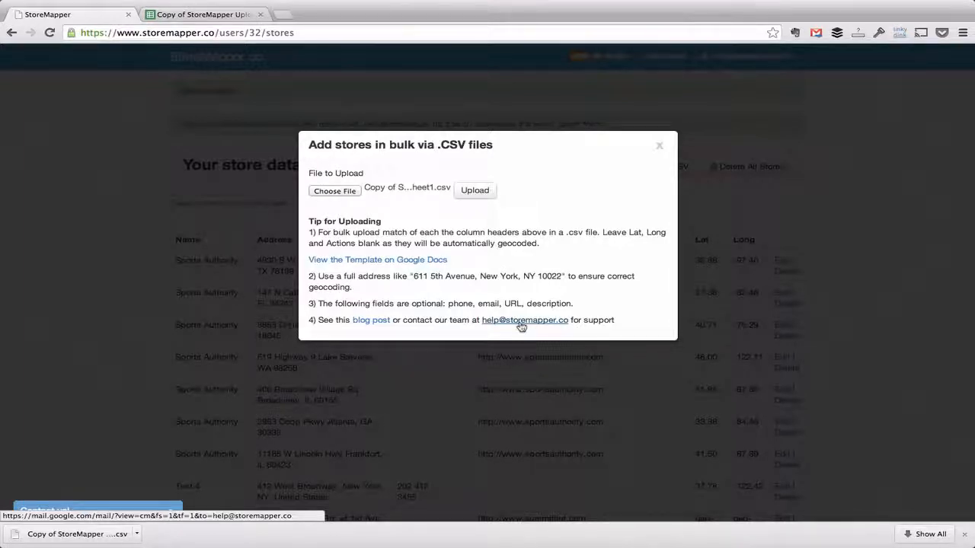
{"action": "left_click", "coordinate": [475, 193]}
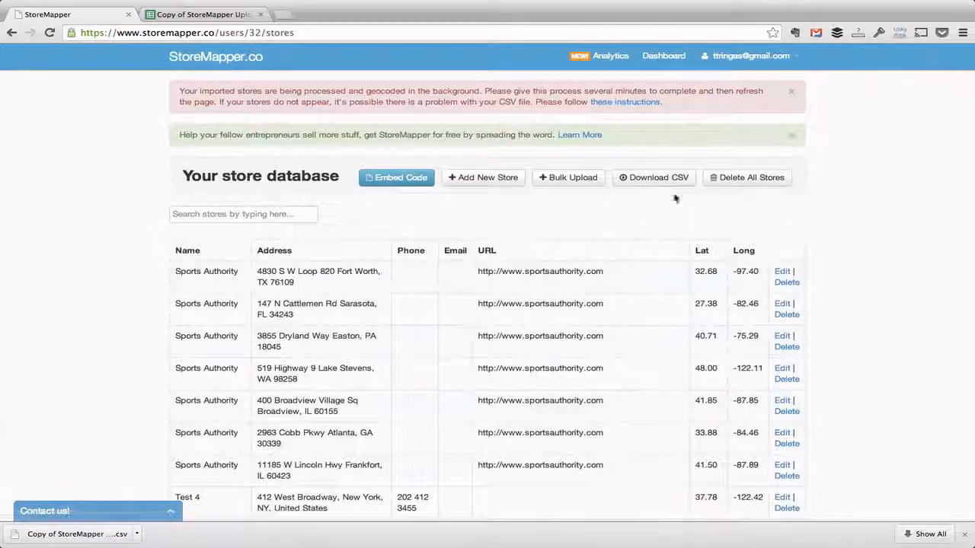
{"action": "left_click", "coordinate": [646, 184]}
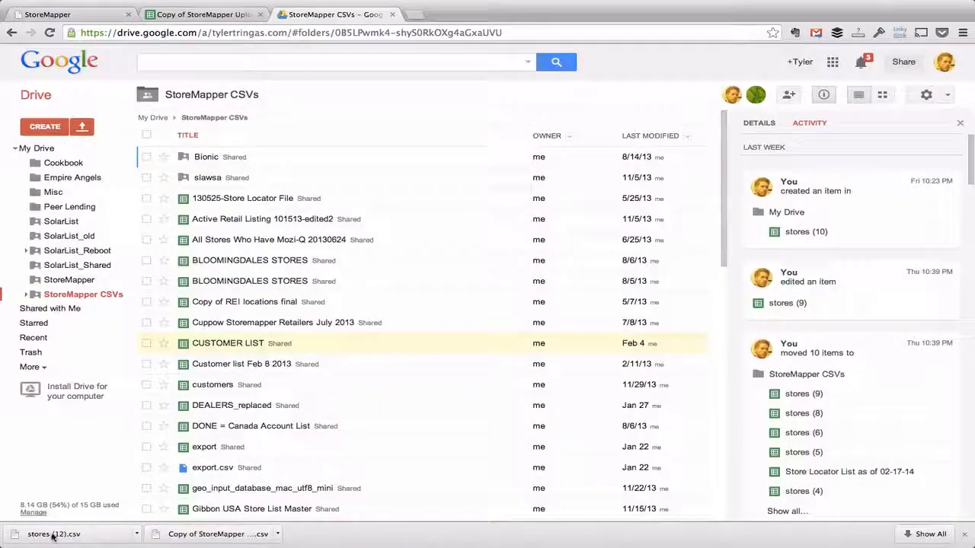
- Upload stores (12).csv into the StoreMapper CSVs Drive folder and open it as a spreadsheet
{"action": "left_click_drag", "start_coordinate": [45, 534], "coordinate": [395, 297]}
{"action": "left_click", "coordinate": [394, 299]}
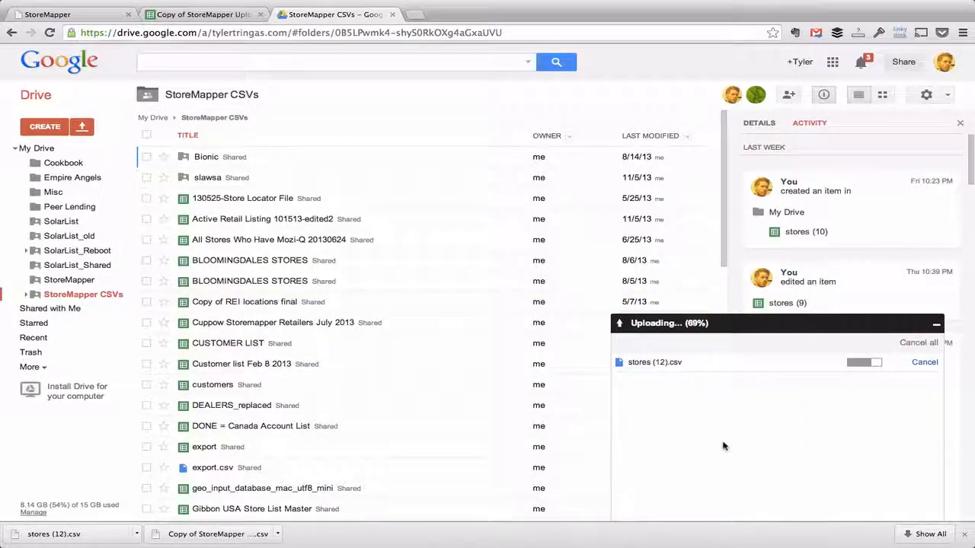
{"action": "left_click", "coordinate": [654, 365]}
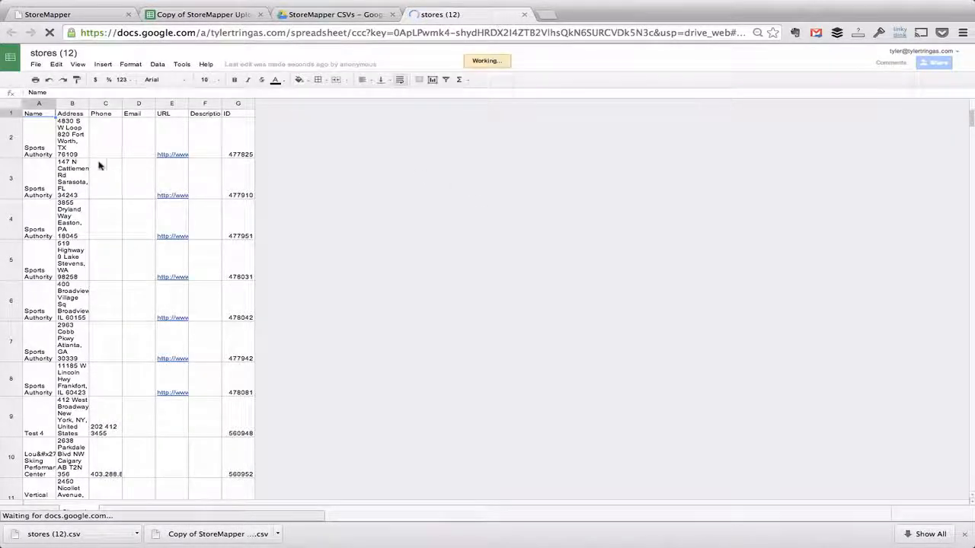
- Review the store rows and fill in the missing phone number for the Dryland Way store
{"action": "left_click", "coordinate": [39, 146]}
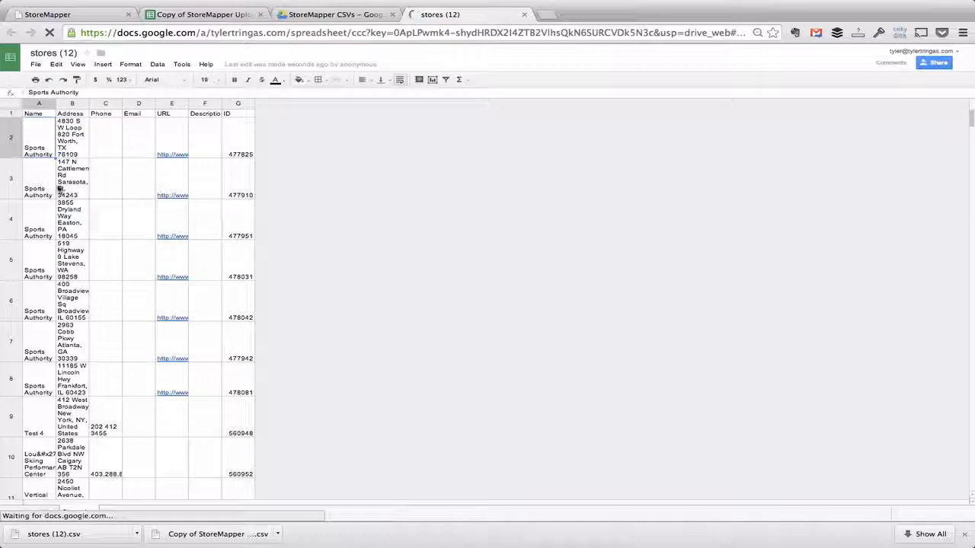
{"action": "left_click", "coordinate": [60, 189]}
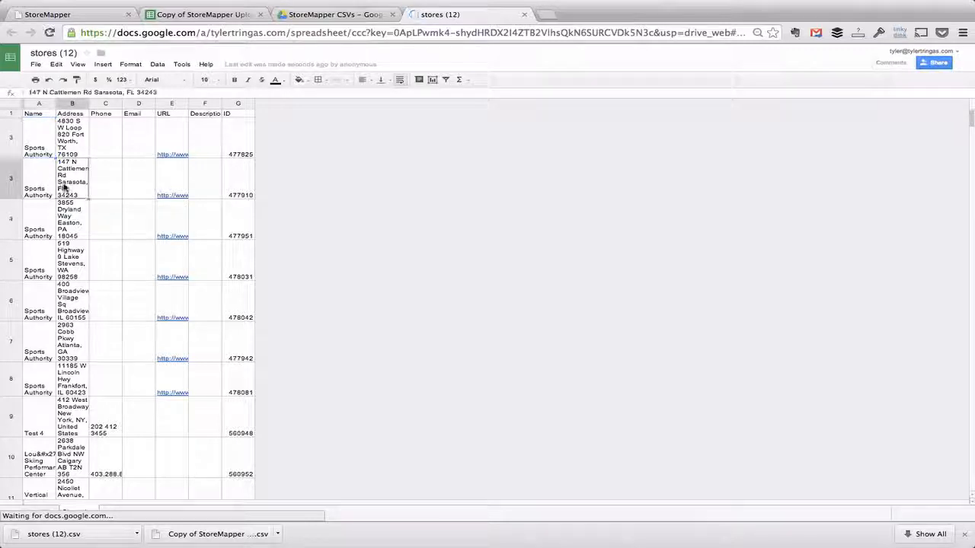
{"action": "left_click", "coordinate": [244, 132]}
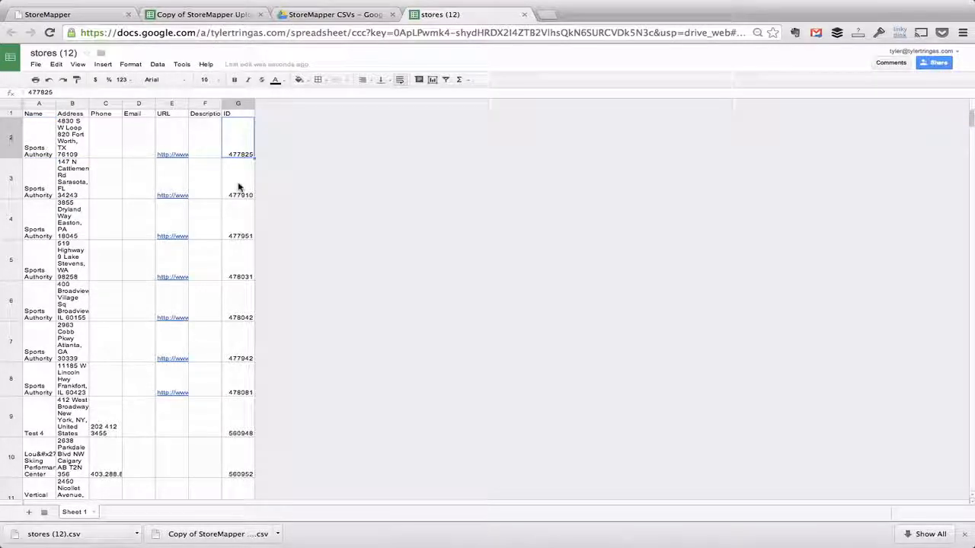
{"action": "left_click", "coordinate": [239, 186]}
{"action": "left_click", "coordinate": [238, 146]}
{"action": "left_click", "coordinate": [67, 219]}
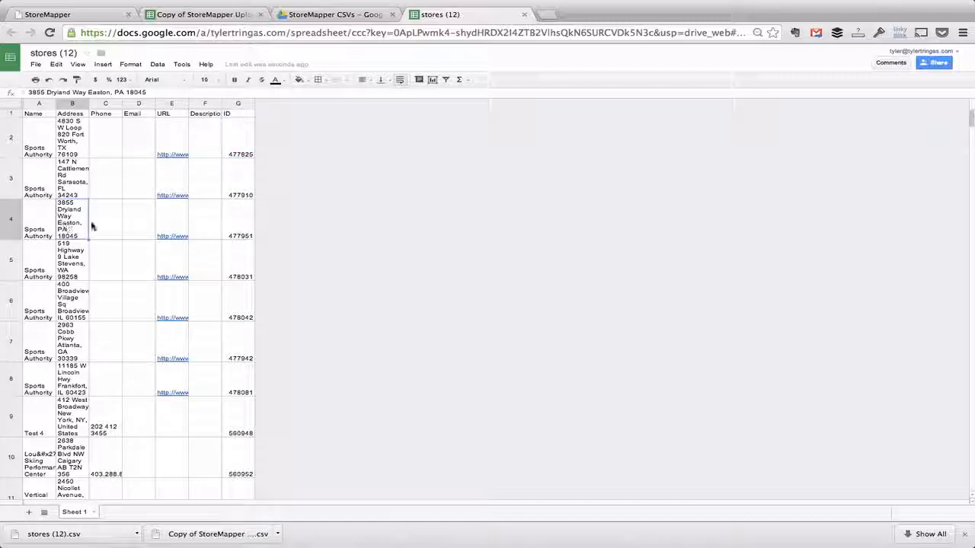
{"action": "left_click", "coordinate": [101, 204]}
{"action": "type", "text": "20310101"}
{"action": "left_click", "coordinate": [38, 380]}
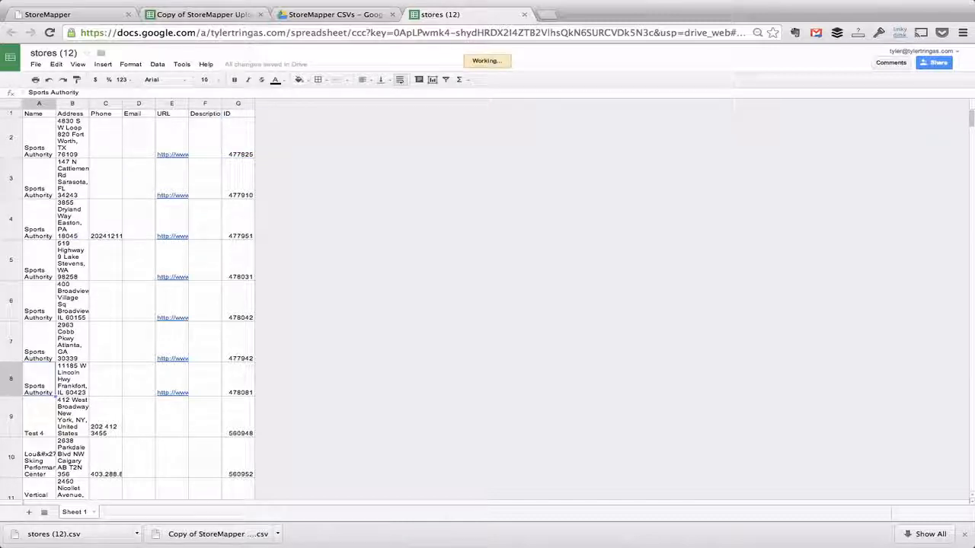
- Add a new row for store 'Test 6' in A888 with its pasted address in B888
{"action": "scroll", "coordinate": [39, 305], "scroll_direction": "down", "scroll_amount": 20}
{"action": "left_click", "coordinate": [42, 270]}
{"action": "type", "text": "Test 6"}
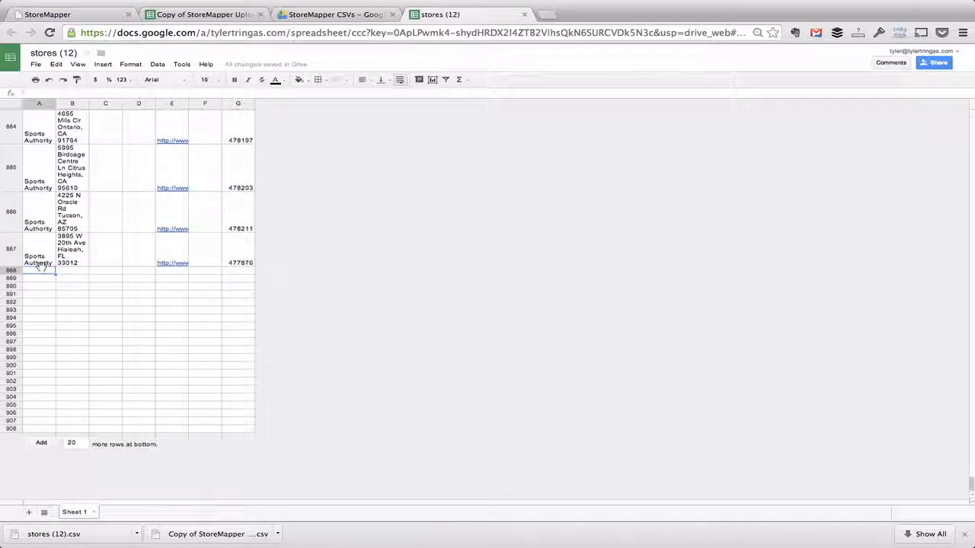
{"action": "key", "text": "Tab"}
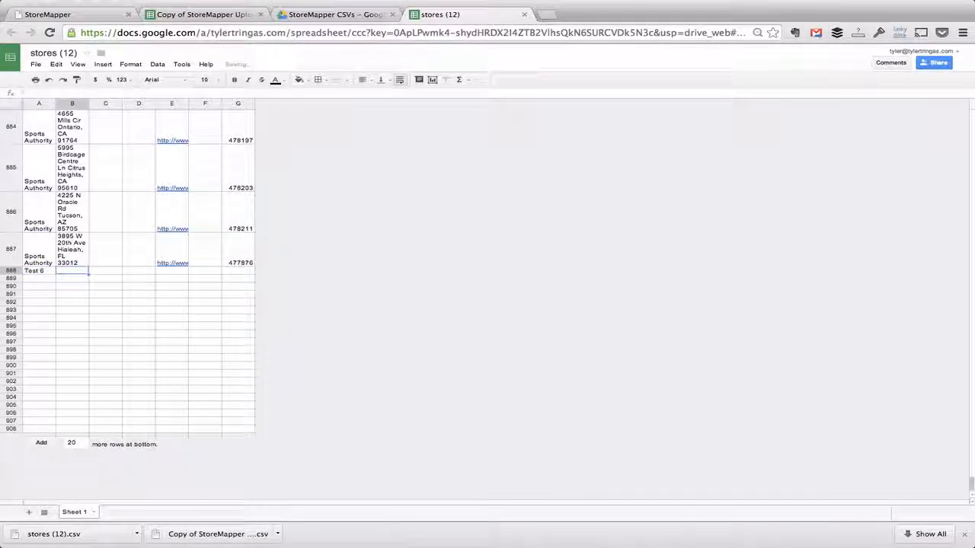
{"action": "key", "text": "super+v"}
{"action": "key", "text": "Return"}
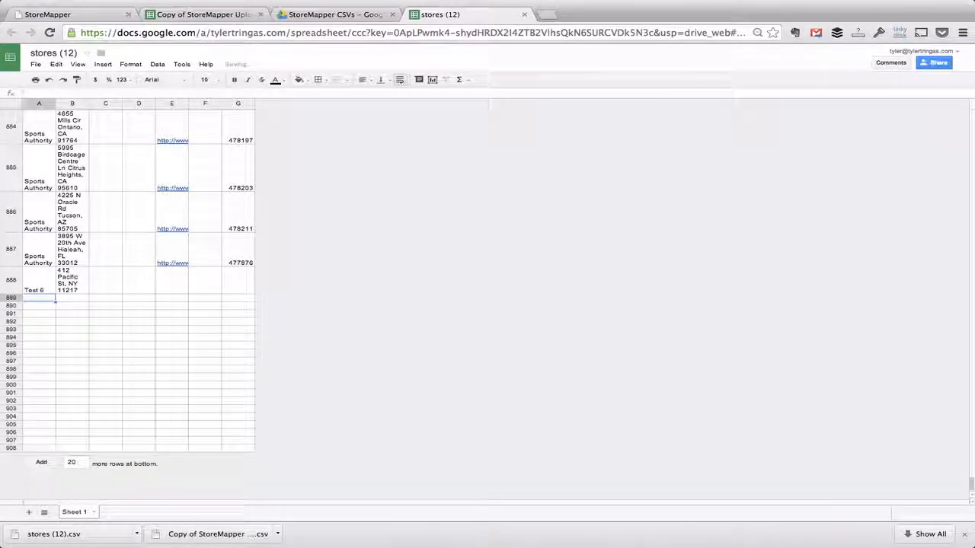
- Download the updated stores sheet as a CSV file and return to StoreMapper
{"action": "left_click", "coordinate": [36, 65]}
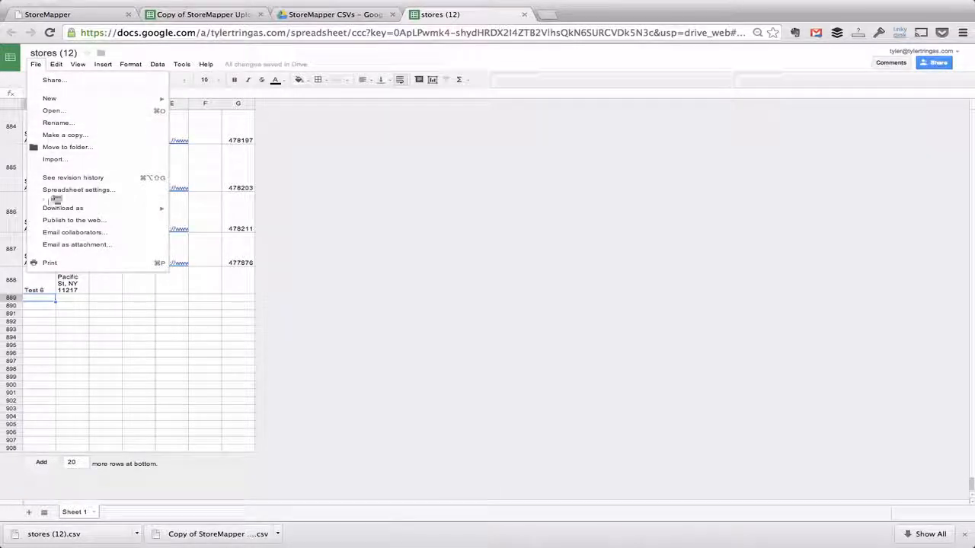
{"action": "mouse_move", "coordinate": [107, 207]}
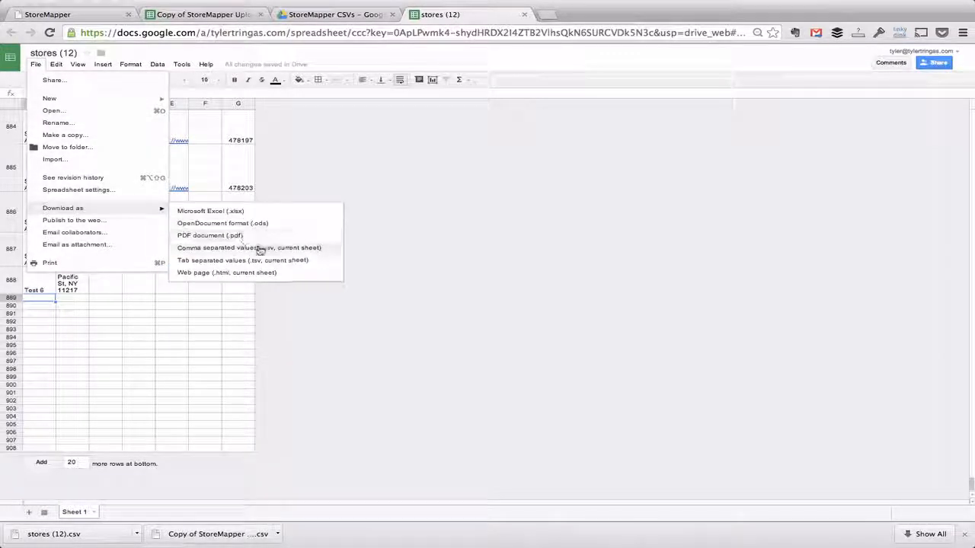
{"action": "left_click", "coordinate": [257, 248]}
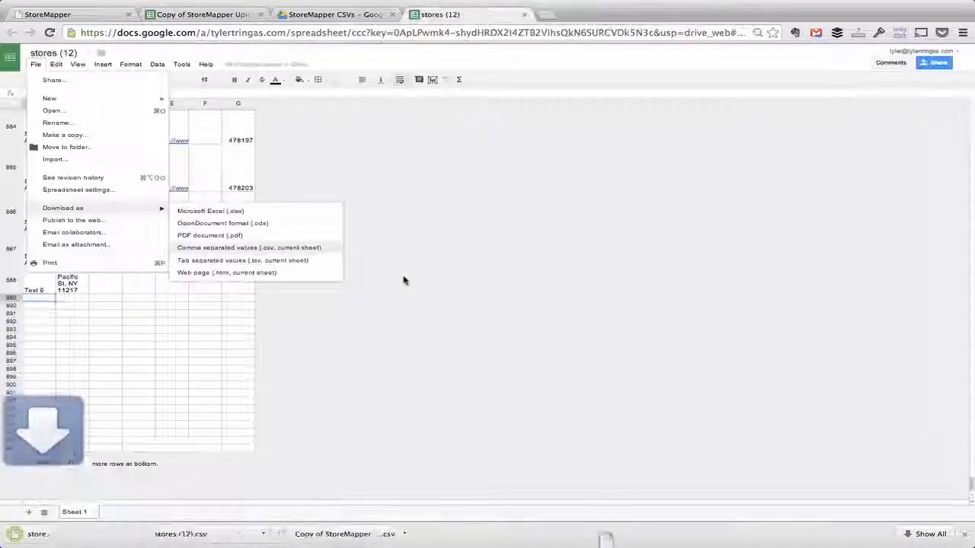
{"action": "key", "text": "ctrl+Tab"}
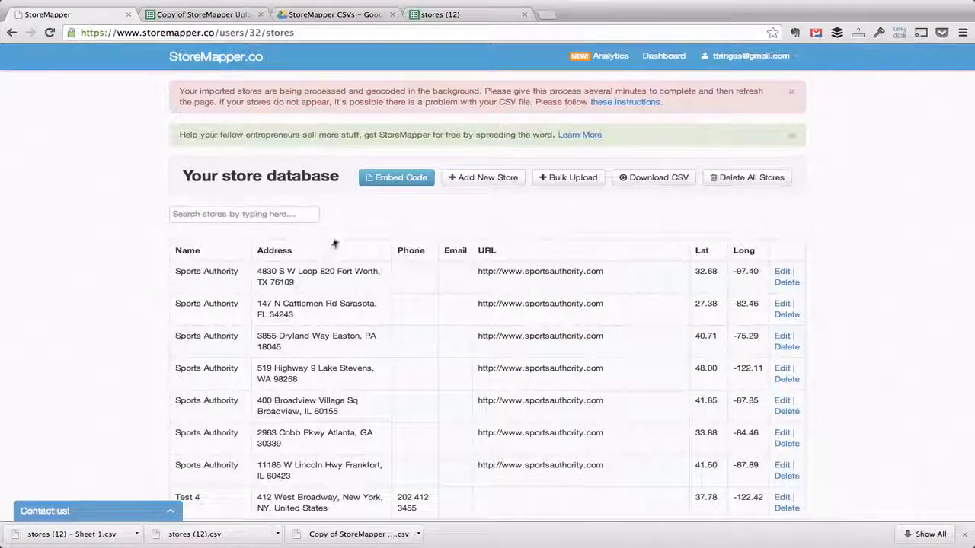
- Bulk-upload 'stores (12) - Sheet 1.csv', search for 'Test 6', then reopen the bulk upload form
{"action": "left_click", "coordinate": [576, 181]}
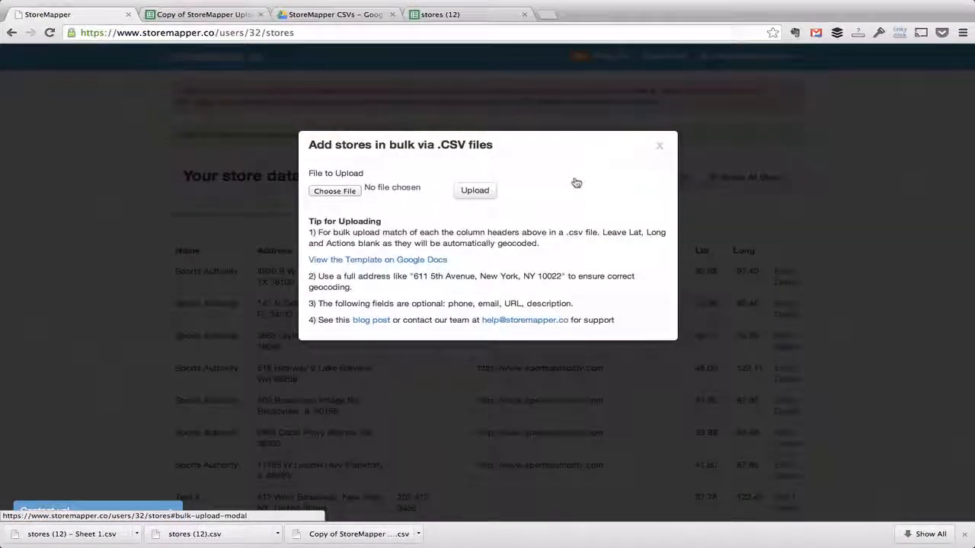
{"action": "left_click", "coordinate": [336, 190]}
{"action": "left_click", "coordinate": [822, 289]}
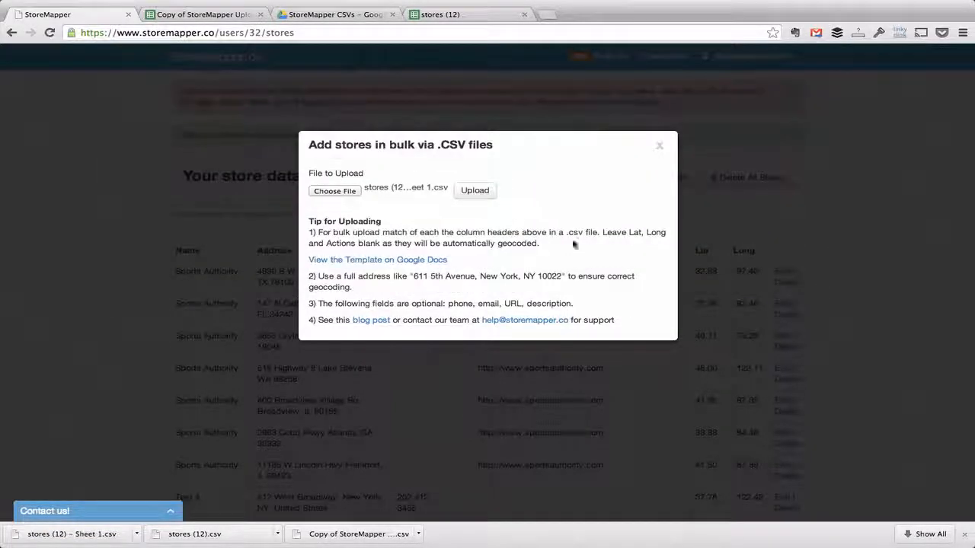
{"action": "left_click", "coordinate": [475, 191]}
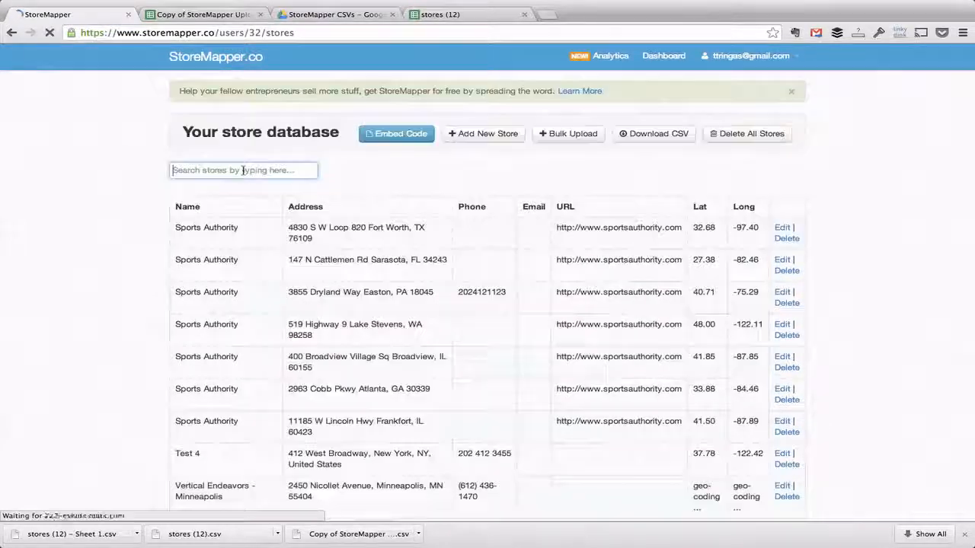
{"action": "type", "text": "Test 6"}
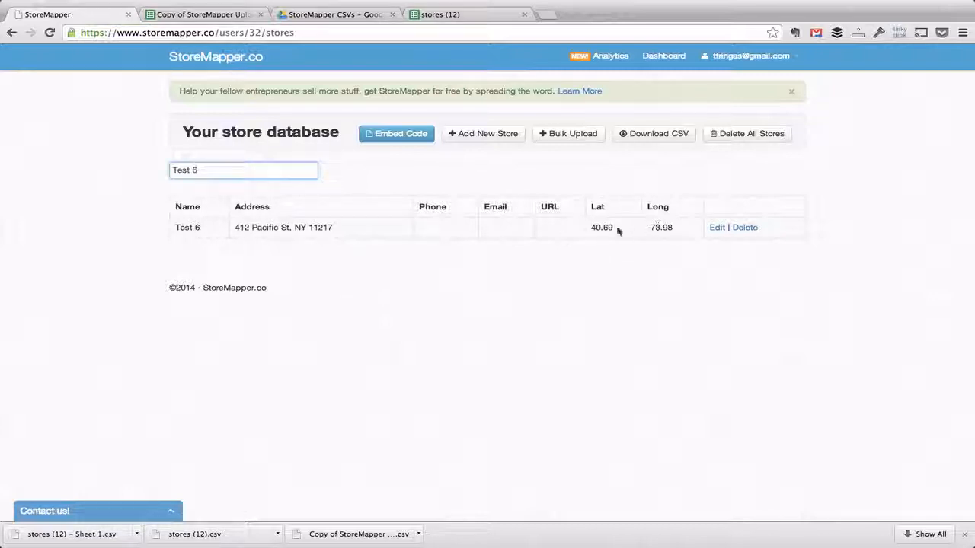
{"action": "left_click", "coordinate": [567, 135]}
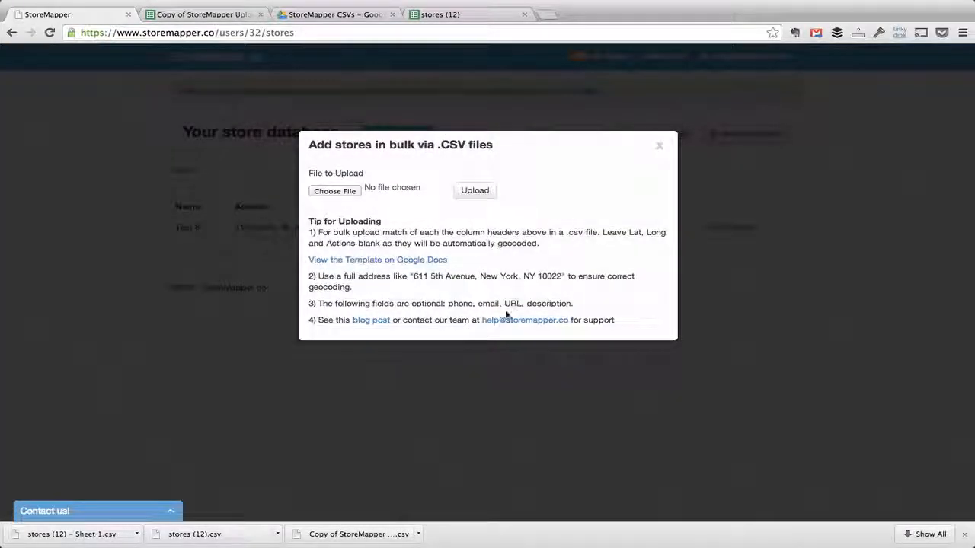